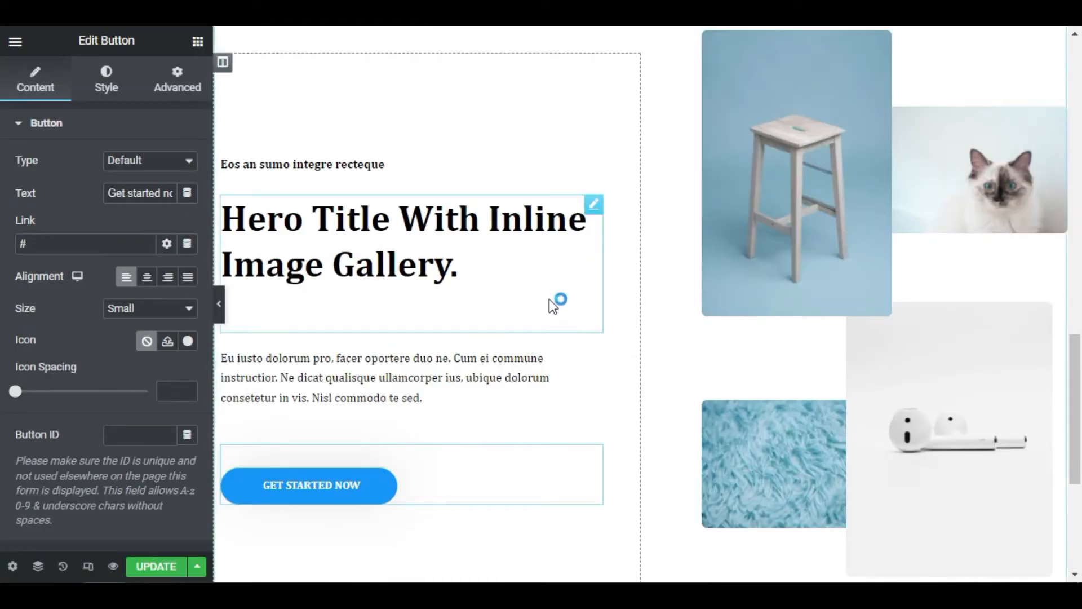
Give the Get Started Now button a gradient background with the global colour 1Blue as its first colour
{"action": "scroll", "coordinate": [549, 299], "scroll_direction": "down", "scroll_amount": 2}
{"action": "scroll", "coordinate": [549, 299], "scroll_direction": "up", "scroll_amount": 2}
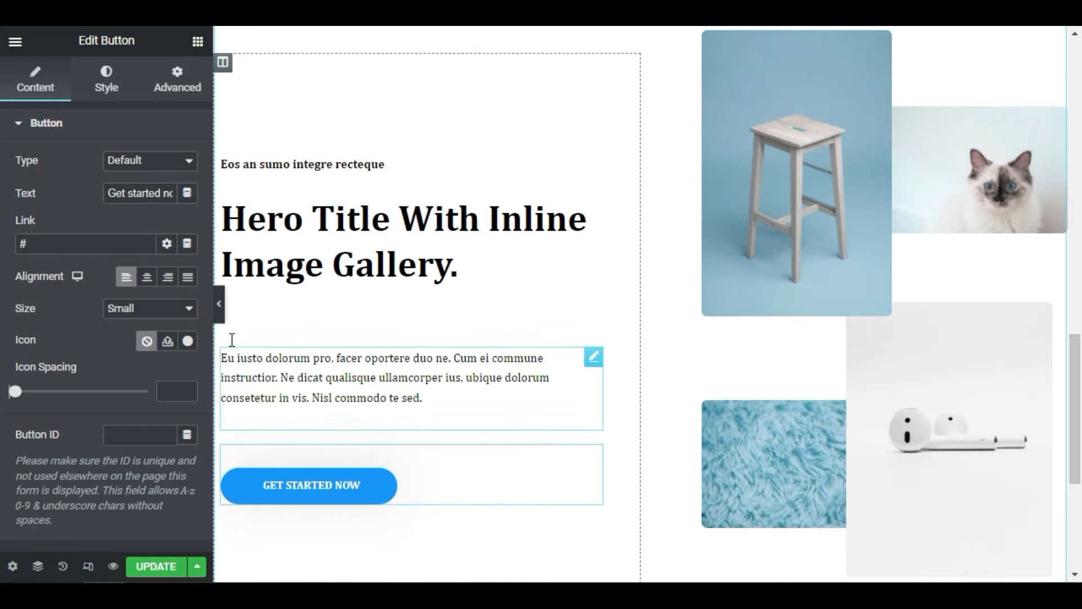
{"action": "left_click", "coordinate": [113, 81]}
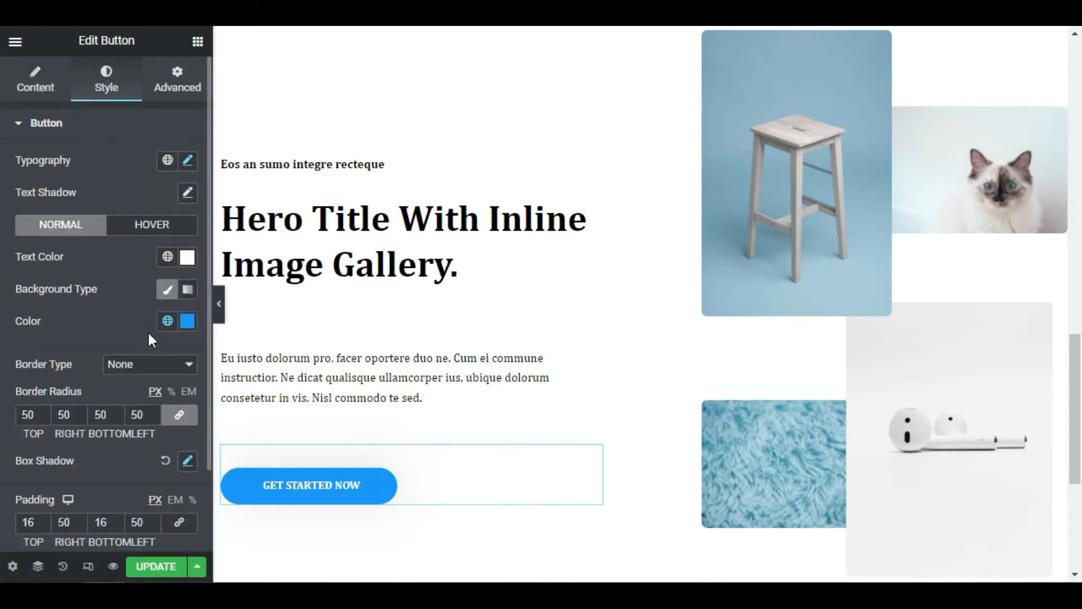
{"action": "left_click", "coordinate": [187, 291]}
{"action": "scroll", "coordinate": [178, 302], "scroll_direction": "down", "scroll_amount": 2}
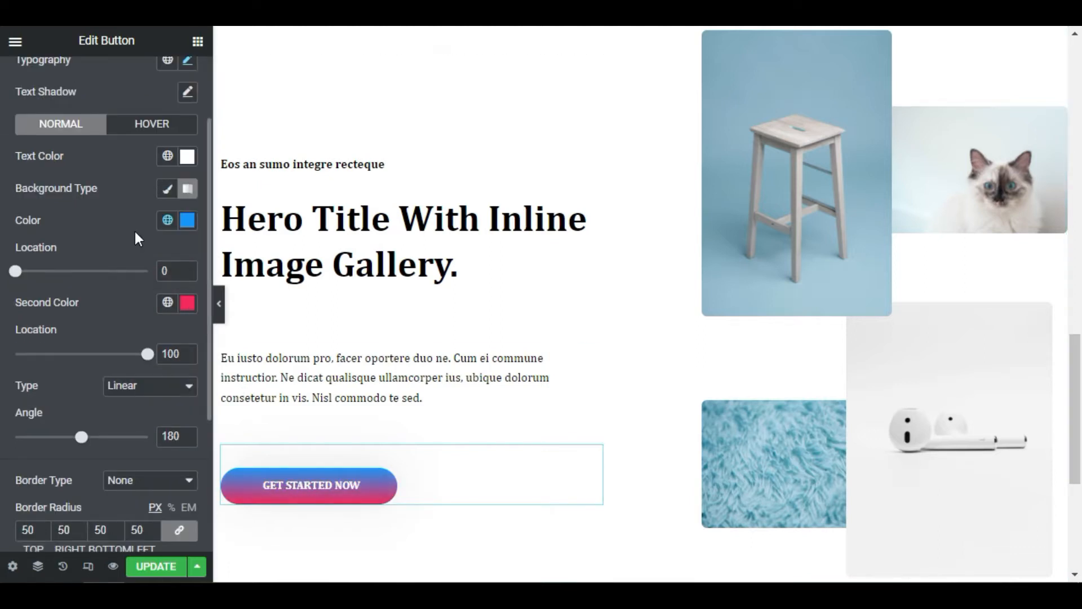
{"action": "left_click", "coordinate": [188, 221]}
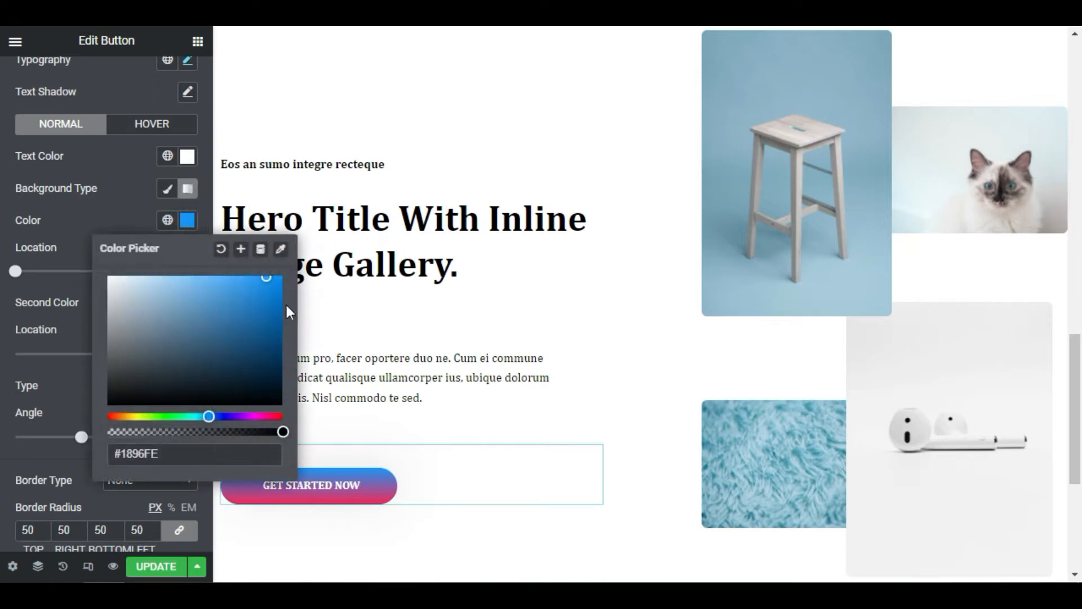
{"action": "left_click", "coordinate": [168, 221]}
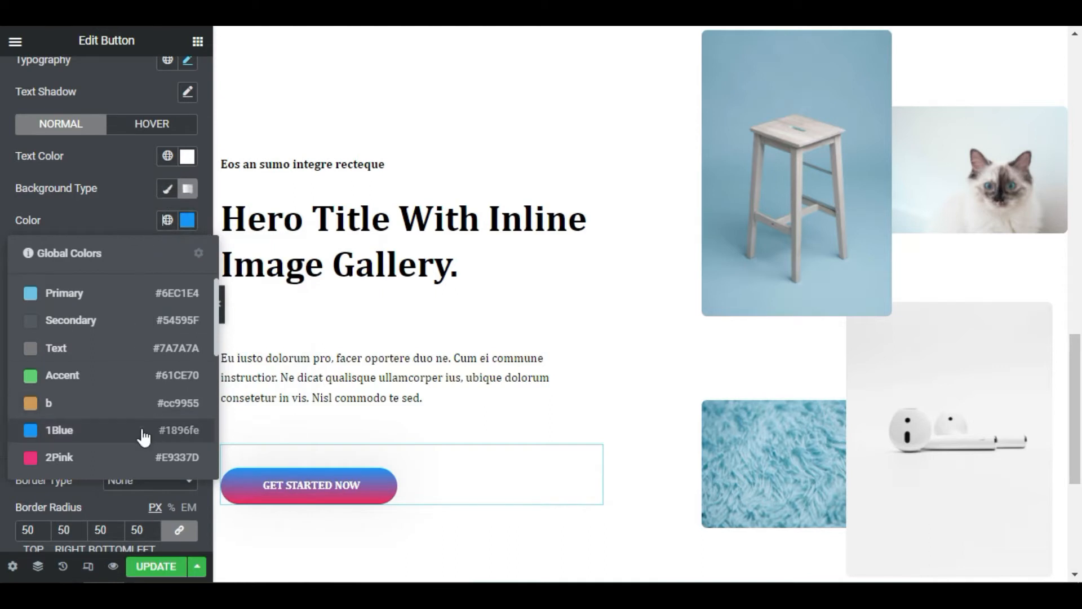
{"action": "left_click", "coordinate": [144, 437]}
Set the second colour of the Get Started Now button's gradient to the global Accent colour
{"action": "left_click", "coordinate": [188, 302]}
{"action": "left_click", "coordinate": [168, 303]}
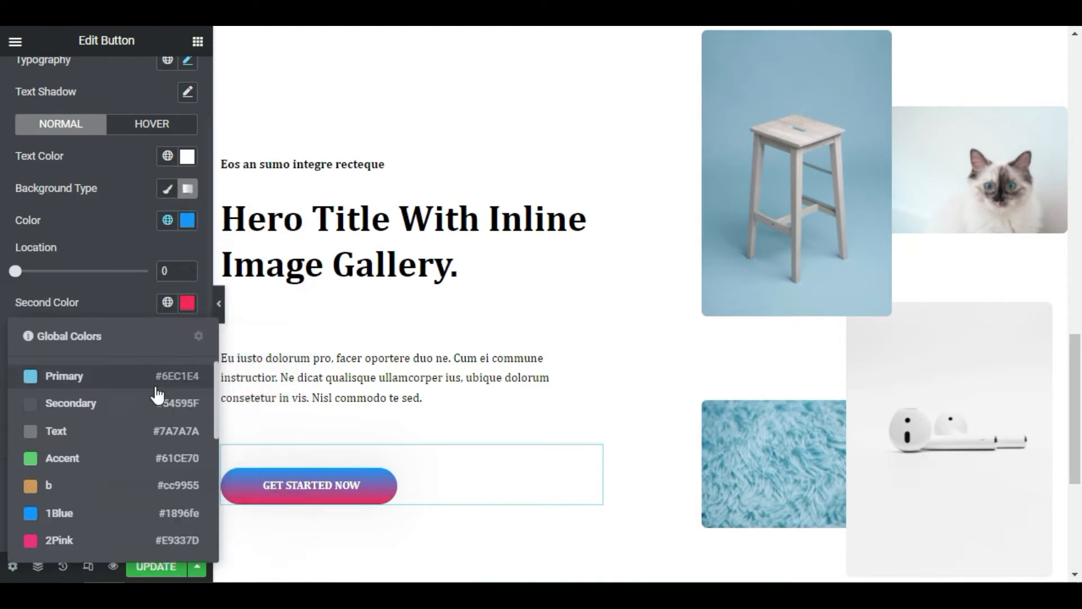
{"action": "left_click", "coordinate": [145, 461]}
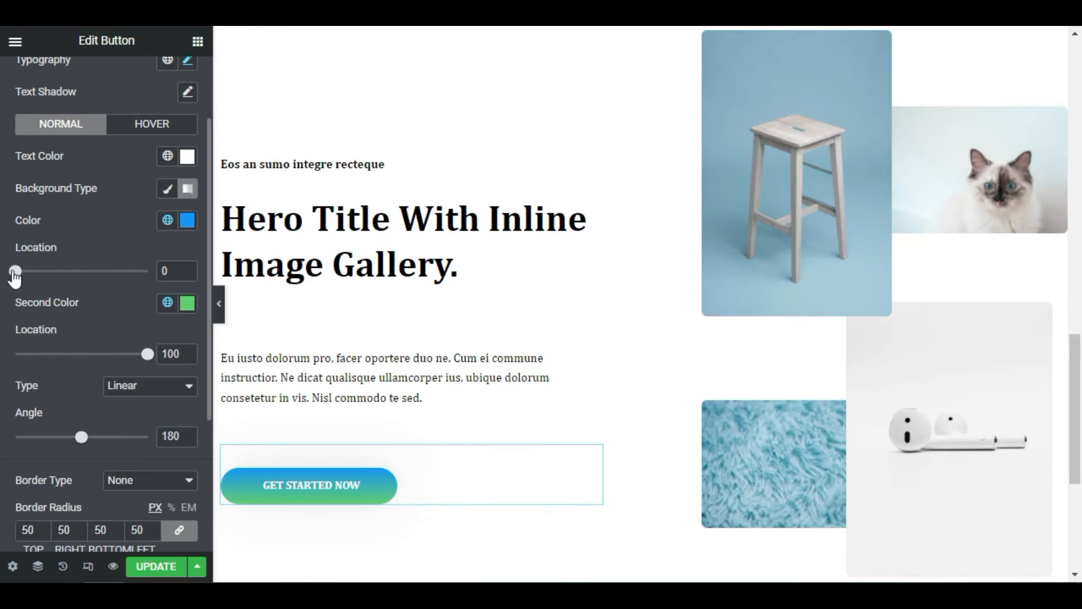
Use the Linear type for the Get Started Now button's gradient and set its angle to 300
{"action": "mouse_move", "coordinate": [146, 353]}
{"action": "left_mouse_down"}
{"action": "mouse_move", "coordinate": [33, 355]}
{"action": "mouse_move", "coordinate": [91, 366]}
{"action": "mouse_move", "coordinate": [154, 356]}
{"action": "left_mouse_up"}
{"action": "mouse_move", "coordinate": [20, 276]}
{"action": "left_mouse_down"}
{"action": "mouse_move", "coordinate": [89, 280]}
{"action": "mouse_move", "coordinate": [7, 281]}
{"action": "left_mouse_up"}
{"action": "left_click", "coordinate": [150, 389]}
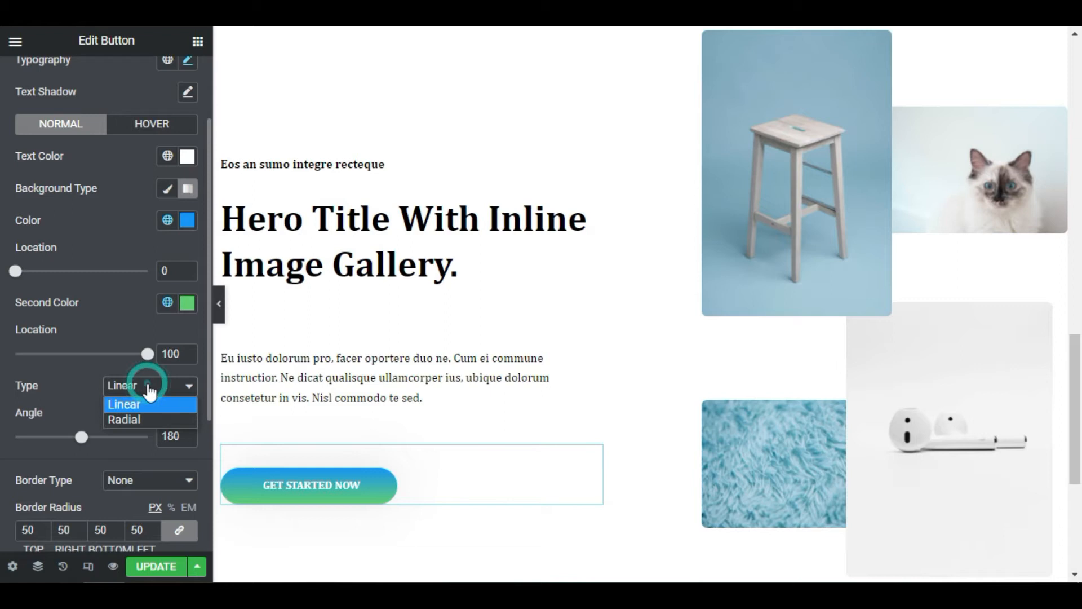
{"action": "left_click", "coordinate": [172, 405]}
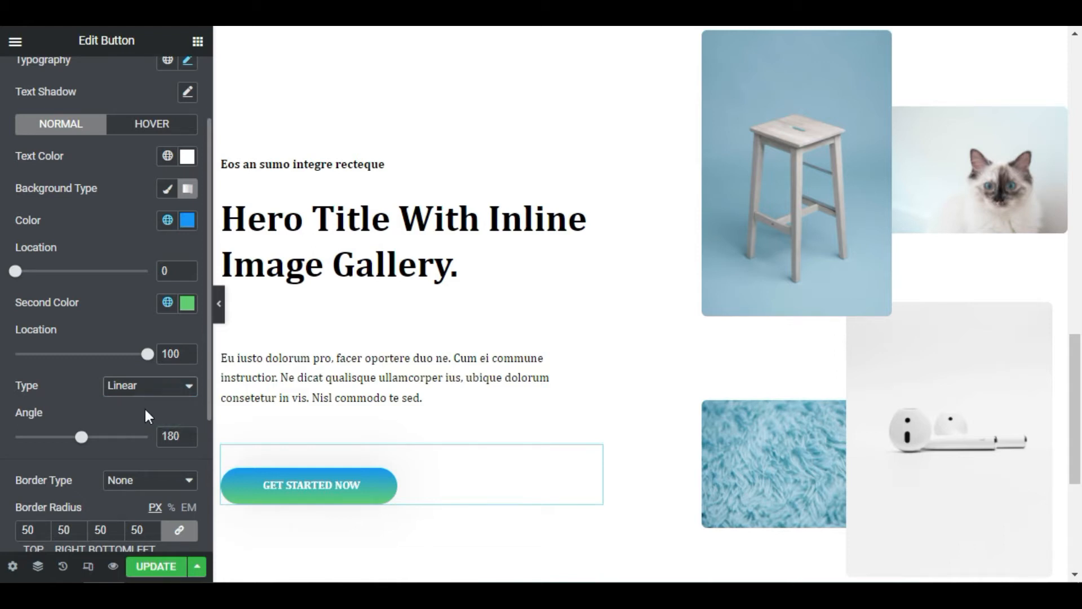
{"action": "scroll", "coordinate": [144, 407], "scroll_direction": "down", "scroll_amount": 2}
{"action": "left_click_drag", "start_coordinate": [80, 340], "coordinate": [94, 358]}
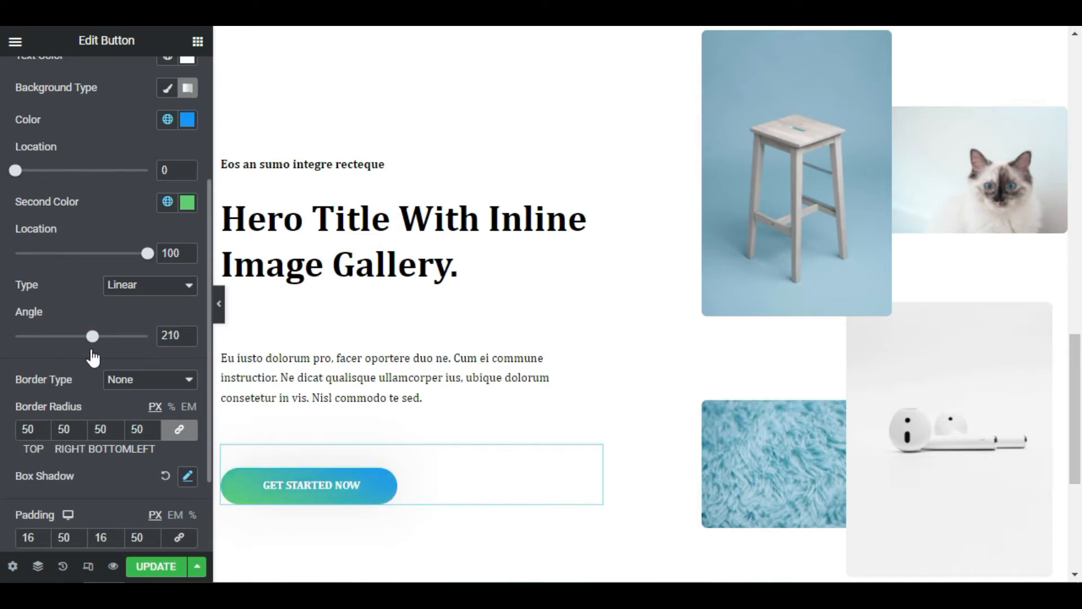
{"action": "double_click", "coordinate": [174, 336]}
{"action": "type", "text": "300"}
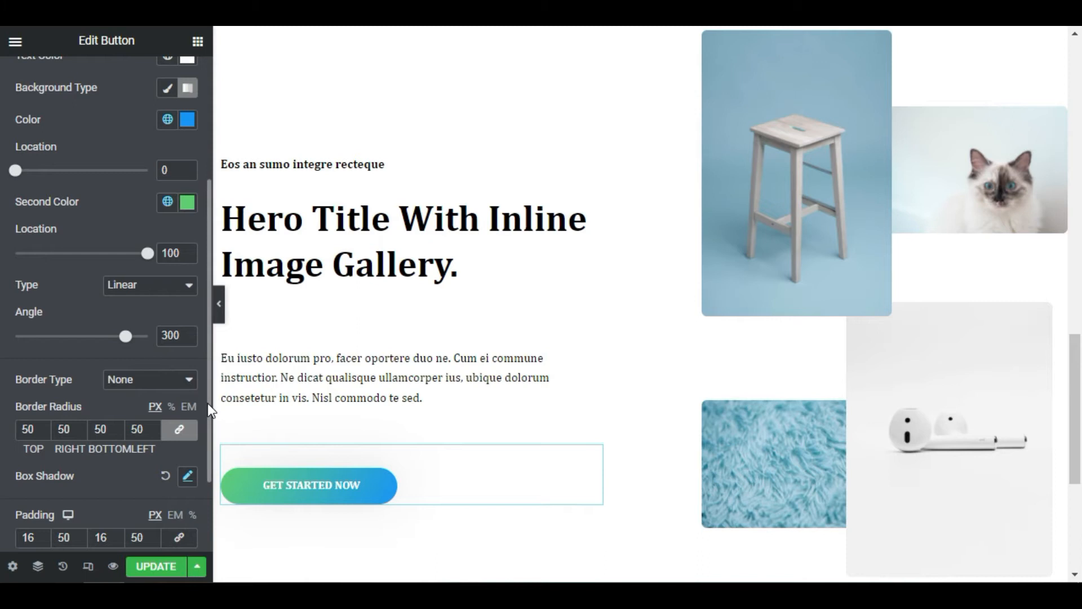
Give the Get Started Now button's hover state a gradient background from global 1Blue to global Accent
{"action": "scroll", "coordinate": [207, 404], "scroll_direction": "up", "scroll_amount": 4}
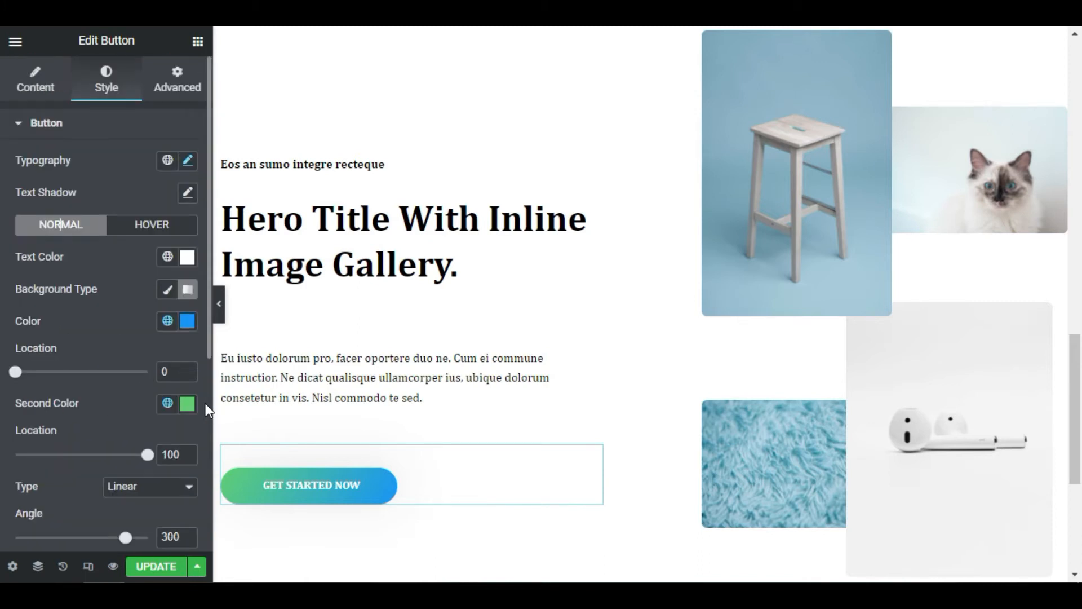
{"action": "left_click", "coordinate": [159, 229]}
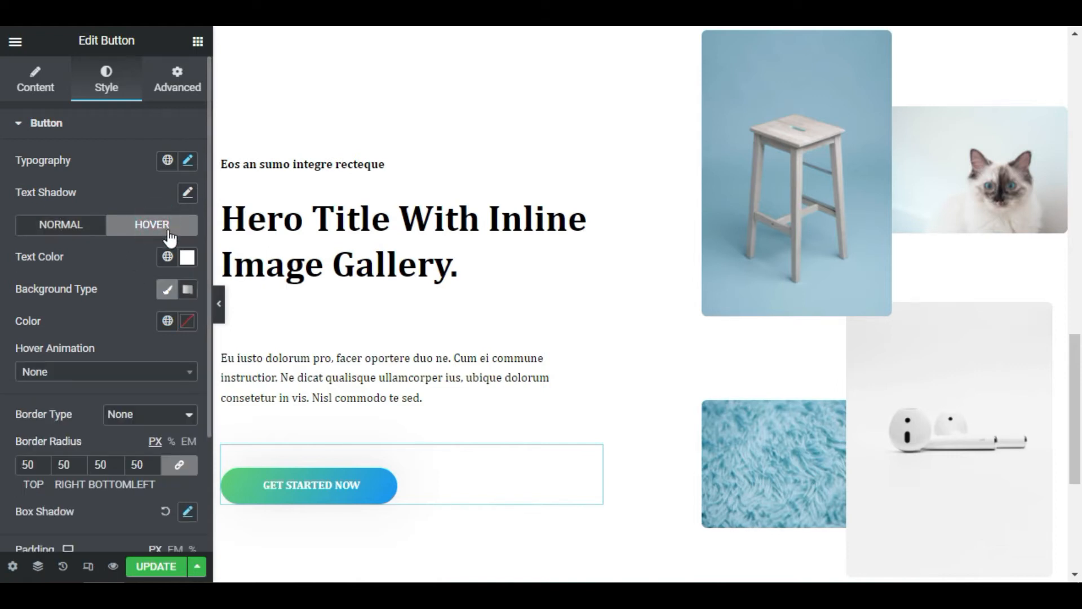
{"action": "left_click", "coordinate": [188, 290]}
{"action": "left_click", "coordinate": [168, 322]}
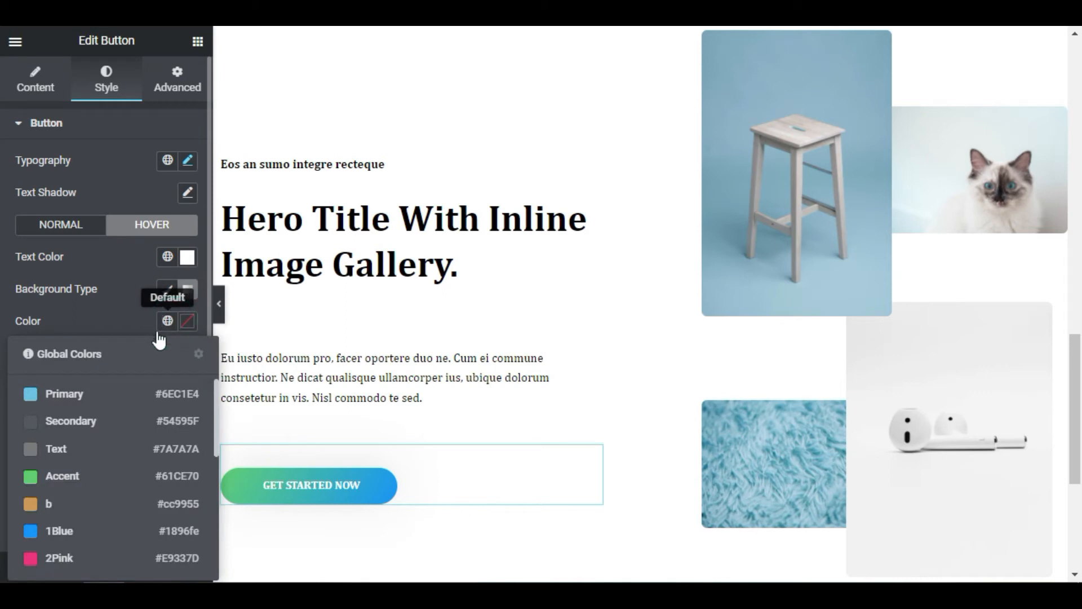
{"action": "left_click", "coordinate": [117, 530]}
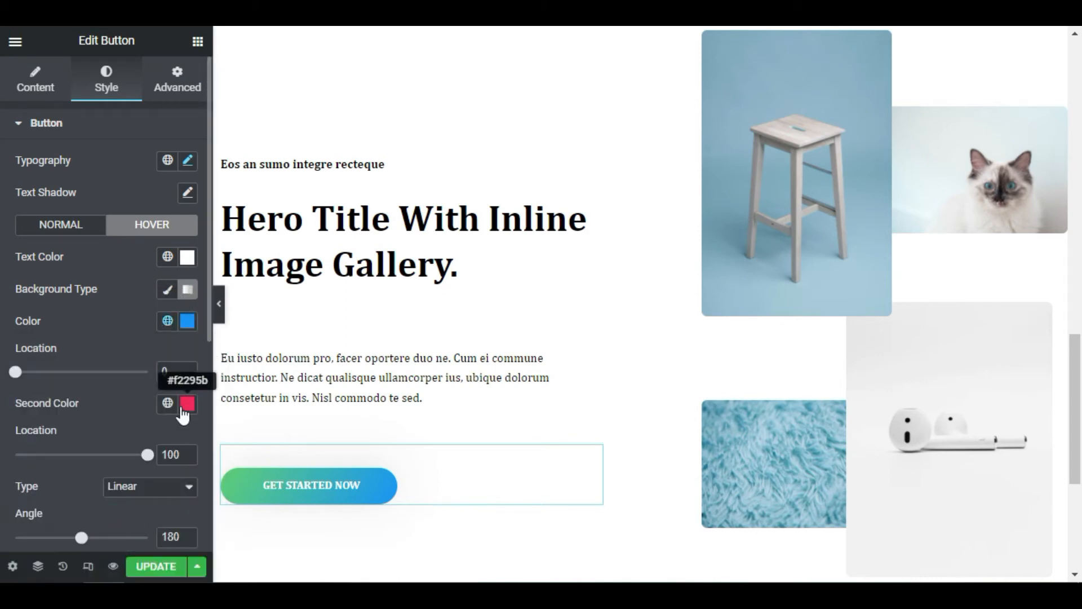
{"action": "left_click", "coordinate": [167, 403]}
{"action": "left_click", "coordinate": [136, 286]}
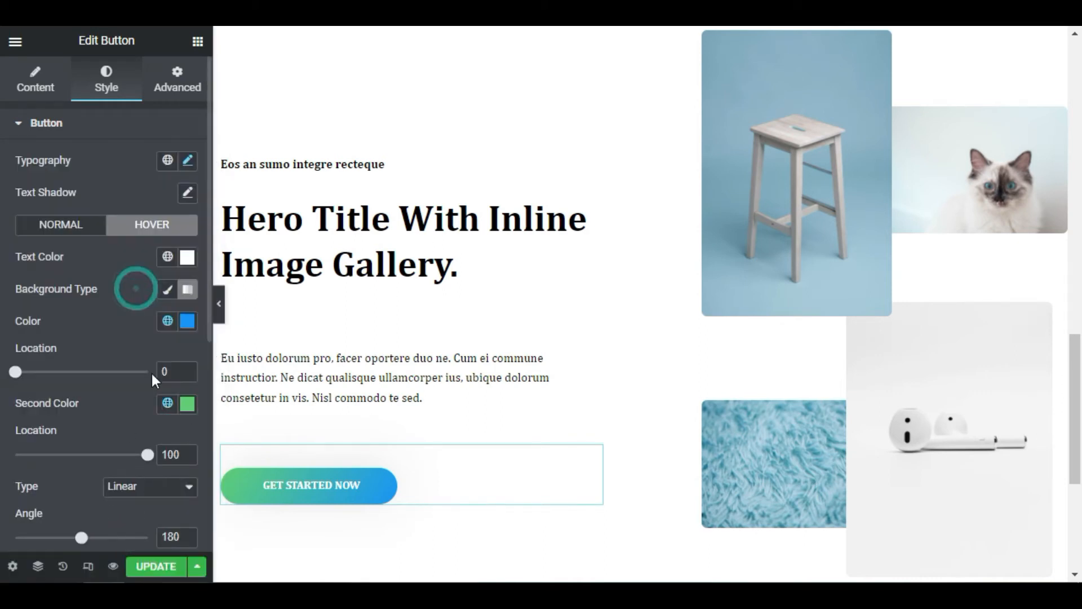
Set the hover gradient's second colour location to 65 and preview the page at full width
{"action": "left_click_drag", "start_coordinate": [182, 455], "coordinate": [163, 455]}
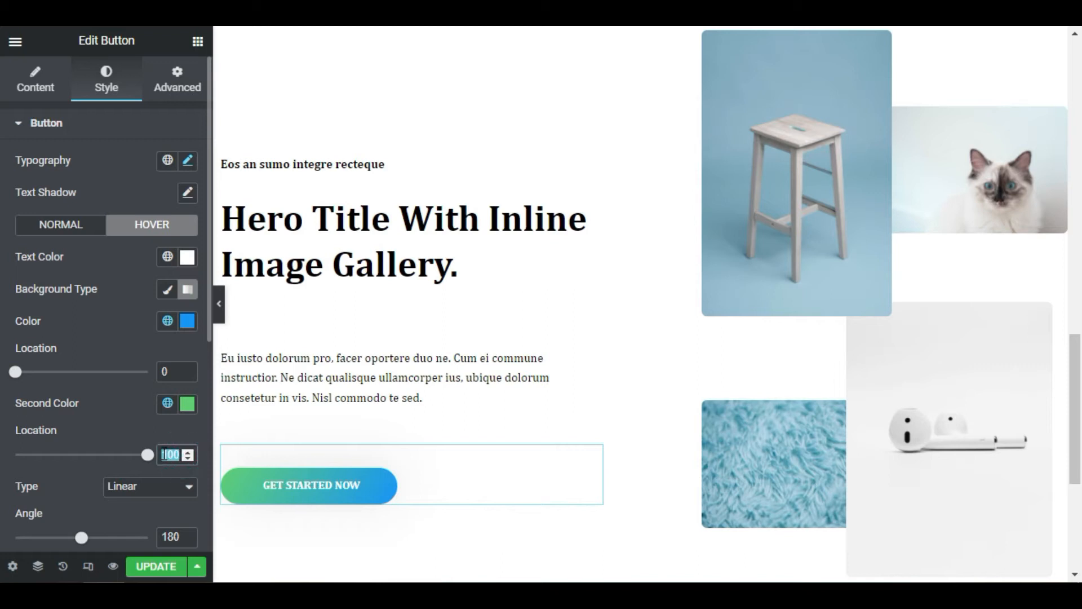
{"action": "type", "text": "65"}
{"action": "left_click", "coordinate": [219, 304]}
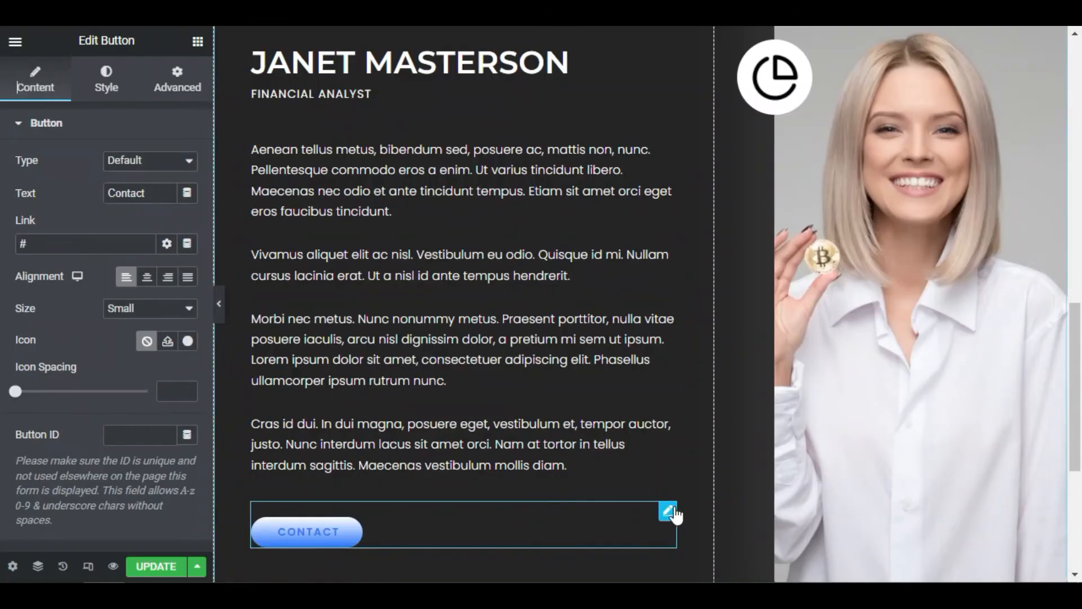
Change the Contact button's normal background gradient type to Radial
{"action": "scroll", "coordinate": [671, 510], "scroll_direction": "down", "scroll_amount": 2}
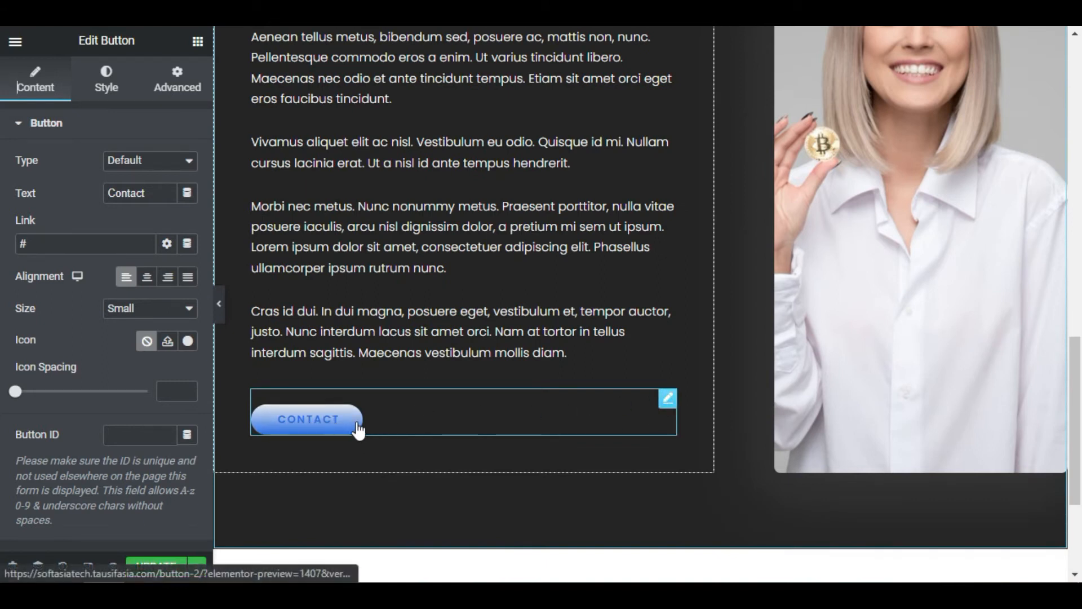
{"action": "left_click", "coordinate": [110, 85]}
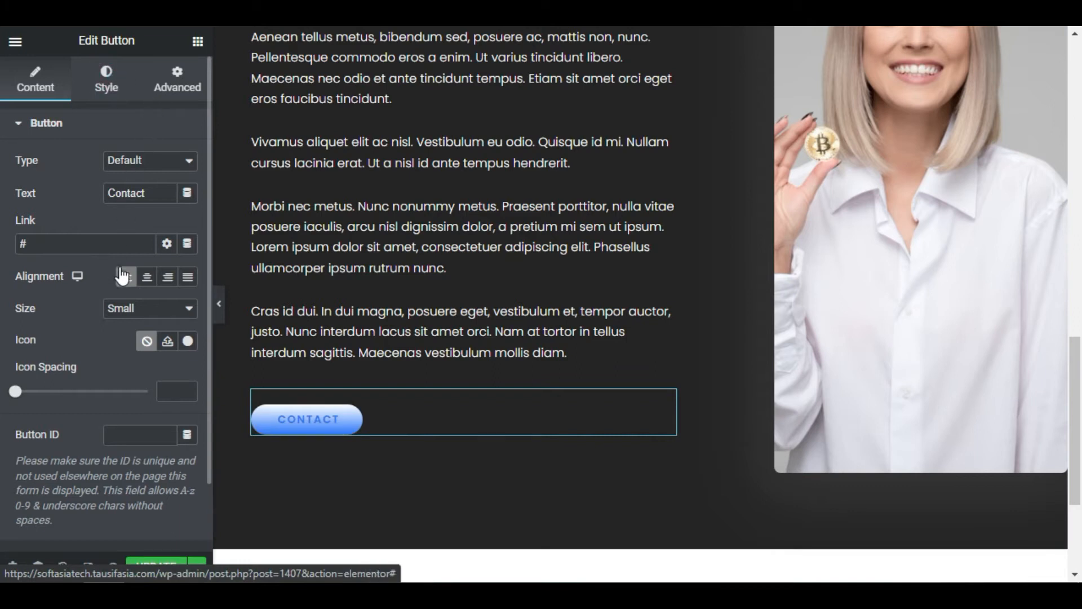
{"action": "scroll", "coordinate": [122, 266], "scroll_direction": "down", "scroll_amount": 4}
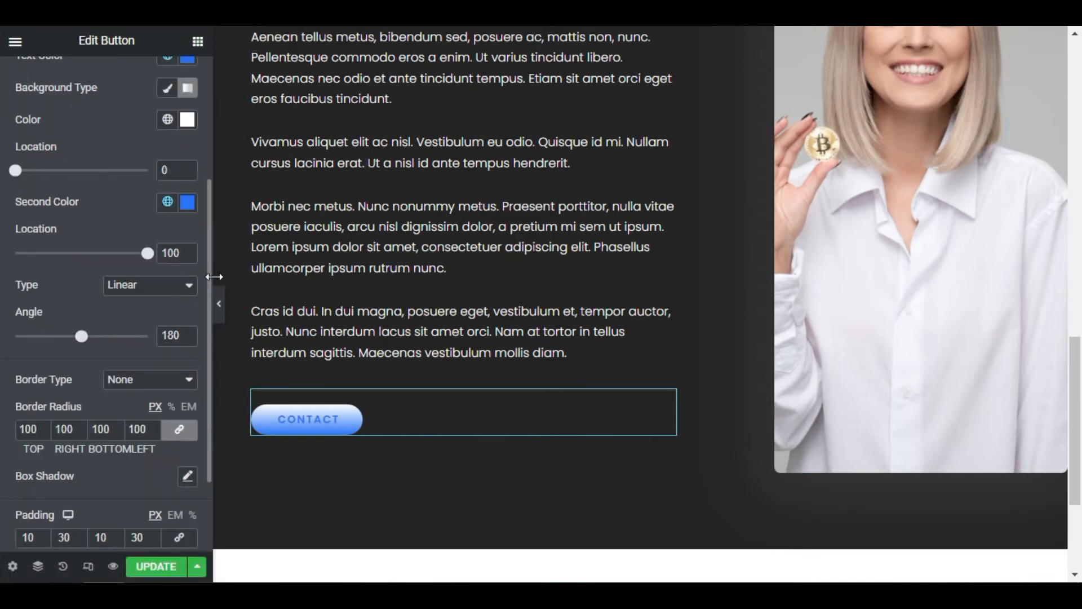
{"action": "scroll", "coordinate": [173, 272], "scroll_direction": "up", "scroll_amount": 2}
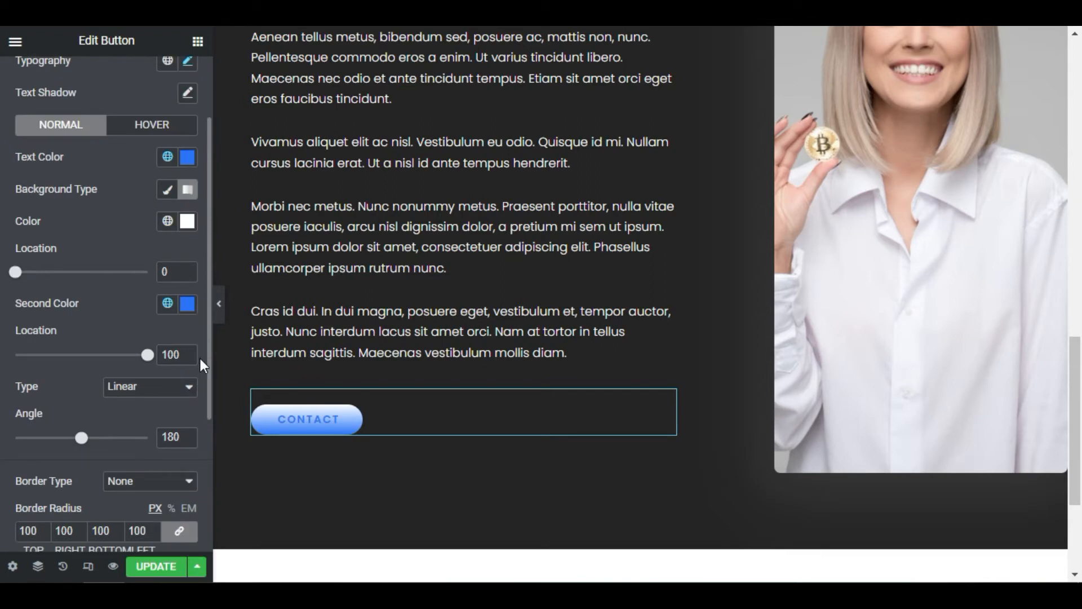
{"action": "left_click", "coordinate": [168, 393]}
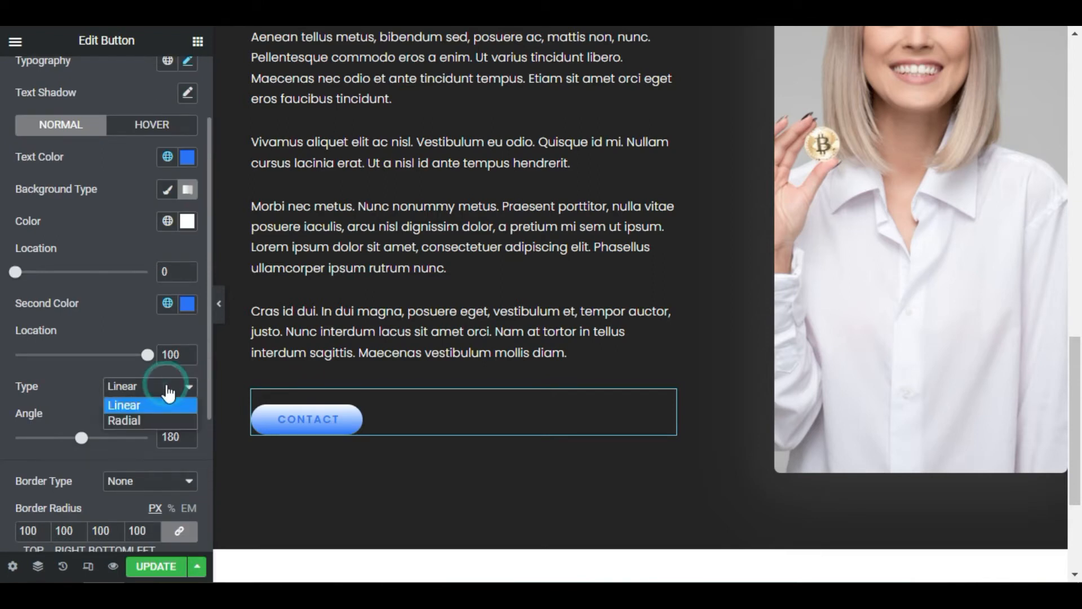
{"action": "left_click", "coordinate": [155, 420]}
Try the Center Left and Center Right positions for the Contact button's radial gradient and settle on Top Right
{"action": "left_click_drag", "start_coordinate": [172, 272], "coordinate": [162, 273]}
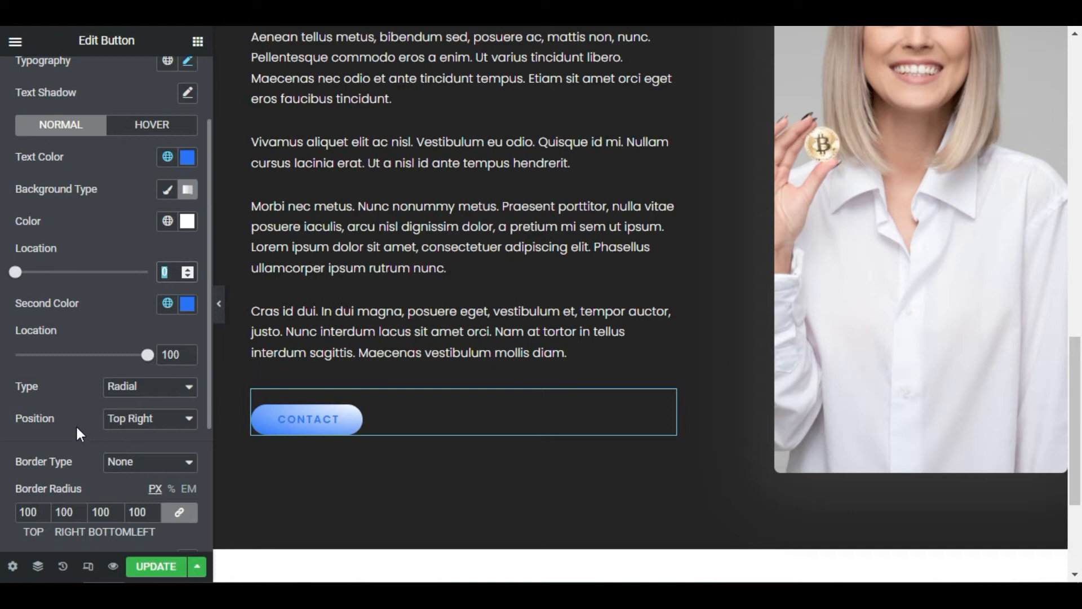
{"action": "left_click", "coordinate": [119, 420]}
{"action": "left_click", "coordinate": [153, 458]}
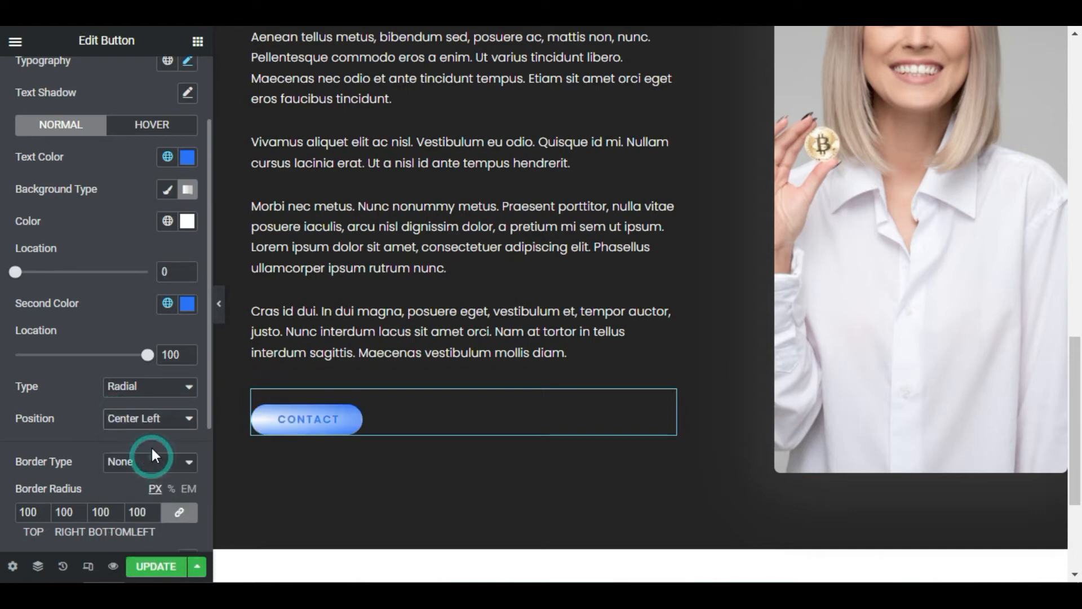
{"action": "left_click", "coordinate": [180, 418]}
{"action": "left_click", "coordinate": [148, 471]}
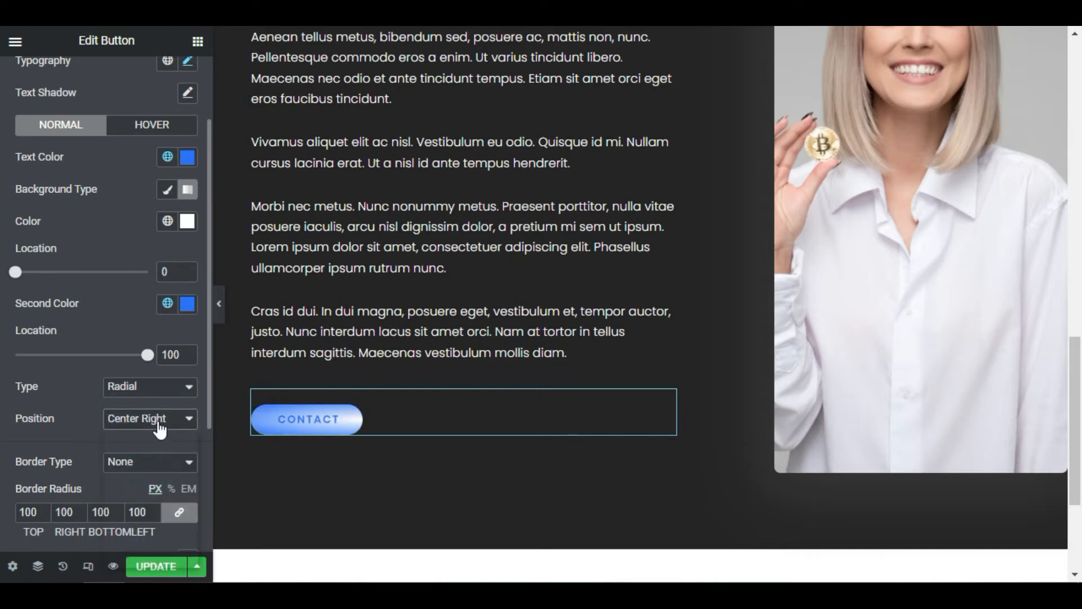
{"action": "left_click", "coordinate": [160, 430]}
{"action": "left_click", "coordinate": [154, 513]}
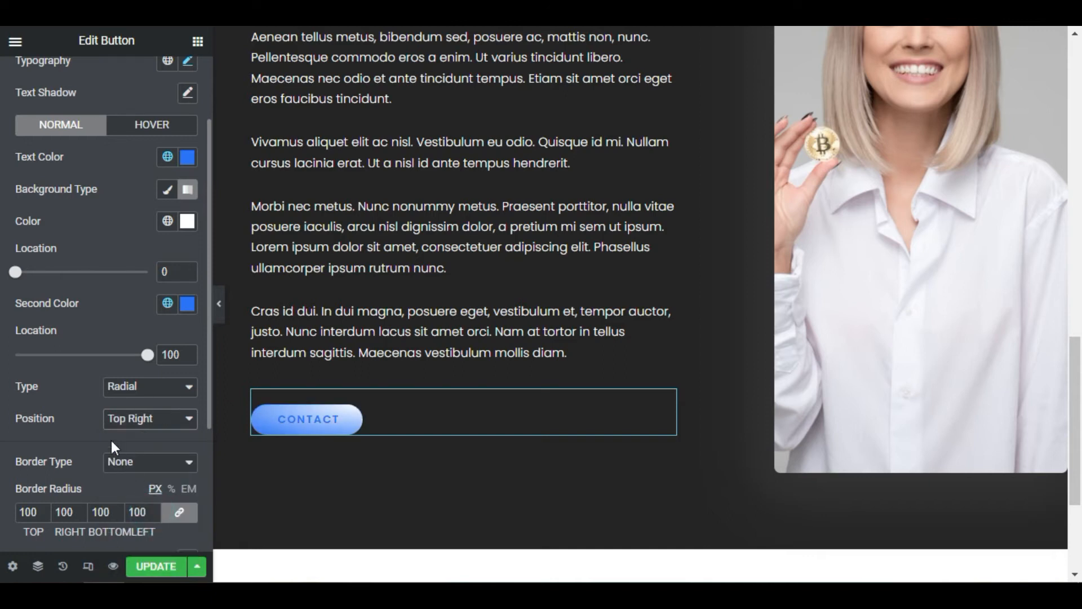
Set the Contact button's gradient locations to 75 for the first colour and 0 for the second colour
{"action": "double_click", "coordinate": [167, 272]}
{"action": "type", "text": "75"}
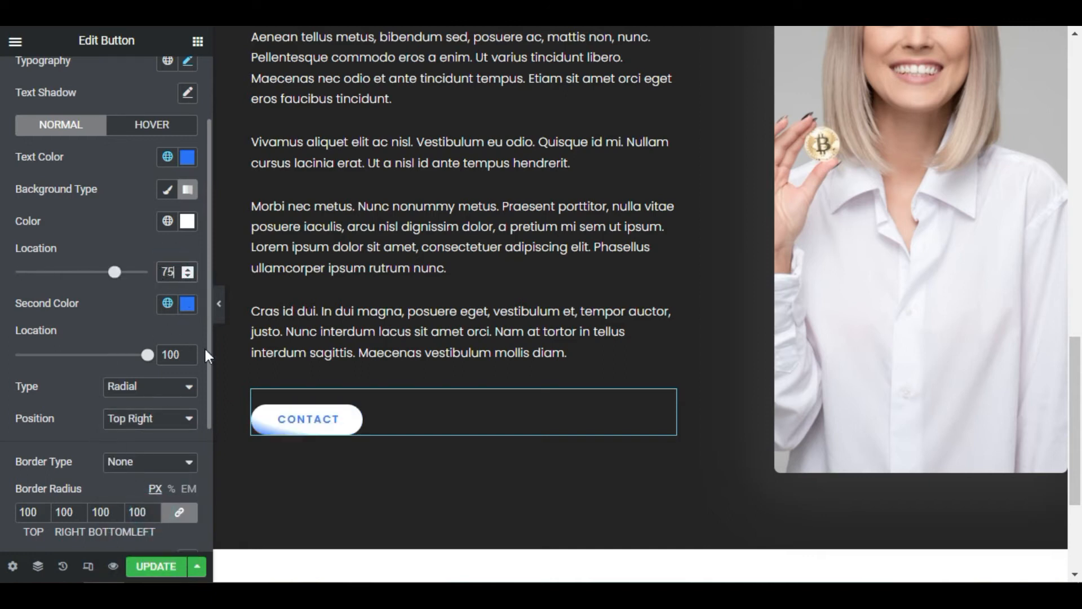
{"action": "double_click", "coordinate": [171, 356]}
{"action": "type", "text": "0"}
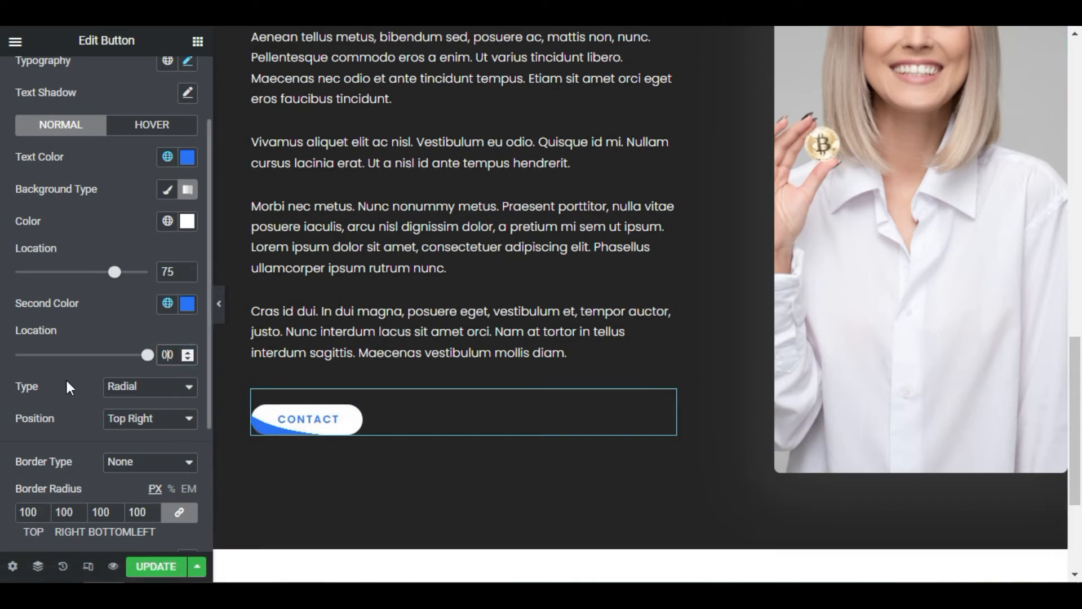
Set the Contact button's text colour in the hover state to white
{"action": "left_click", "coordinate": [149, 130]}
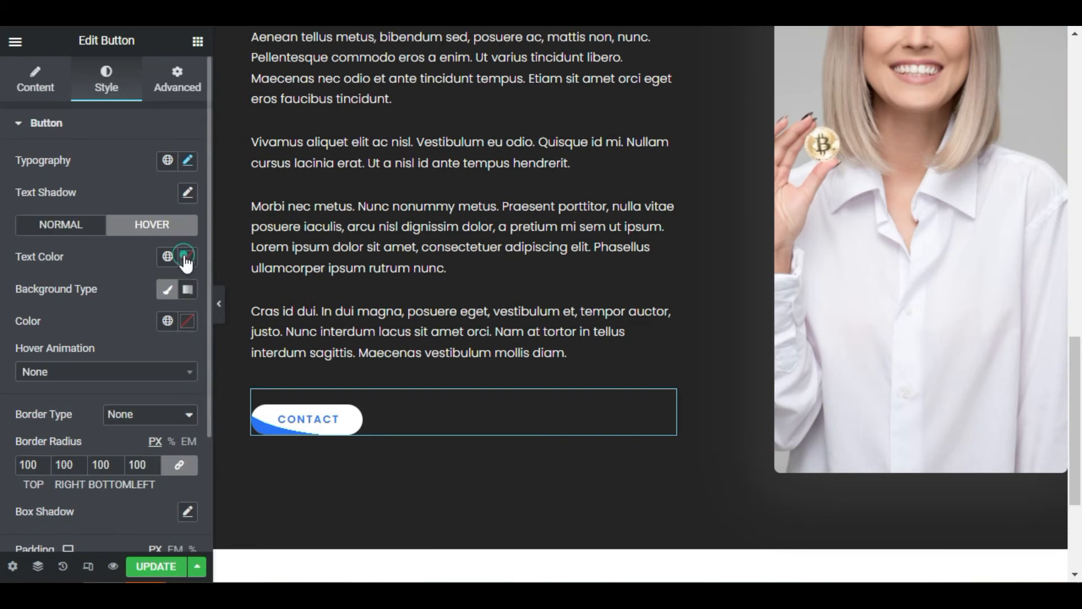
{"action": "left_click", "coordinate": [186, 259]}
{"action": "left_click_drag", "start_coordinate": [117, 331], "coordinate": [103, 307]}
{"action": "left_click", "coordinate": [128, 258]}
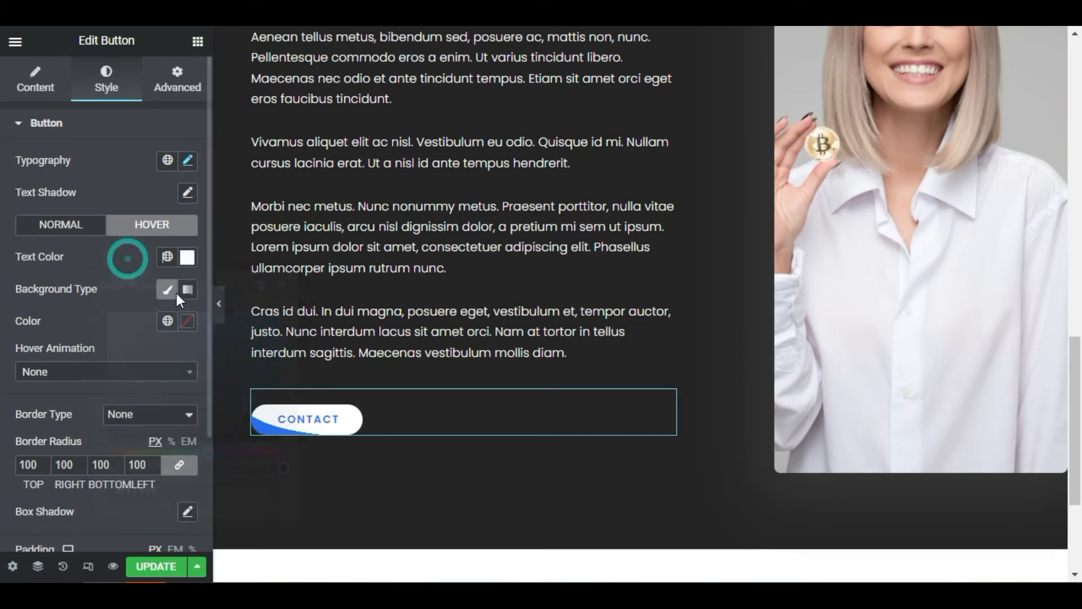
Give the Contact button's hover state a gradient background with global 1Blue first and white as the second colour
{"action": "left_click", "coordinate": [188, 290]}
{"action": "left_click", "coordinate": [168, 320]}
{"action": "left_click", "coordinate": [151, 533]}
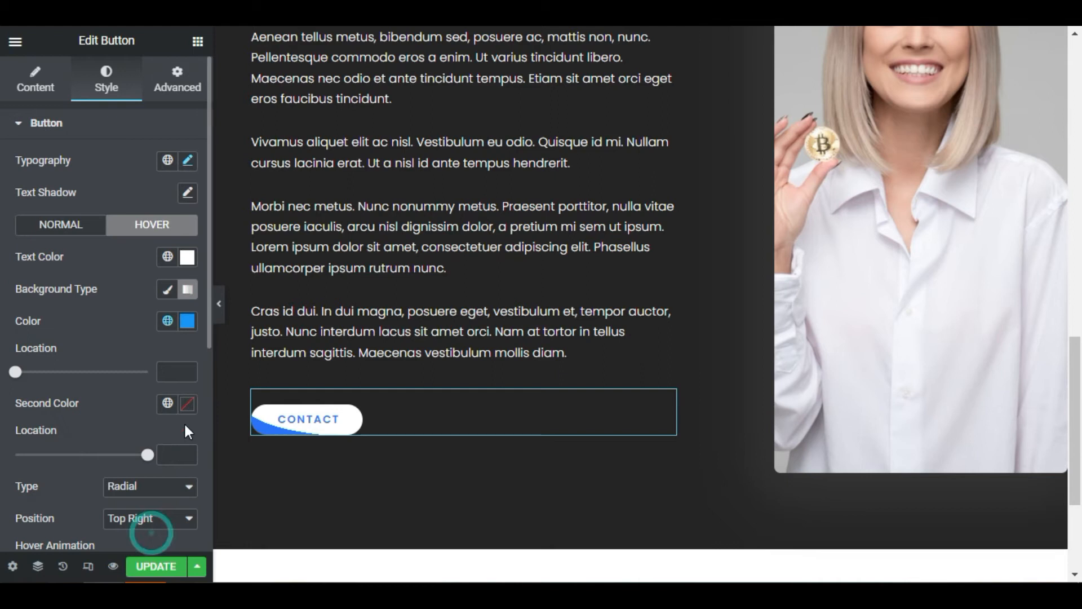
{"action": "left_click", "coordinate": [187, 404]}
{"action": "left_click_drag", "start_coordinate": [113, 191], "coordinate": [88, 164]}
{"action": "left_click", "coordinate": [79, 332]}
Set the hover gradient's locations to 75 for the first colour and 0 for the second, and preview the page at full width
{"action": "left_click", "coordinate": [167, 374]}
{"action": "type", "text": "75"}
{"action": "scroll", "coordinate": [162, 454], "scroll_direction": "down", "scroll_amount": 4}
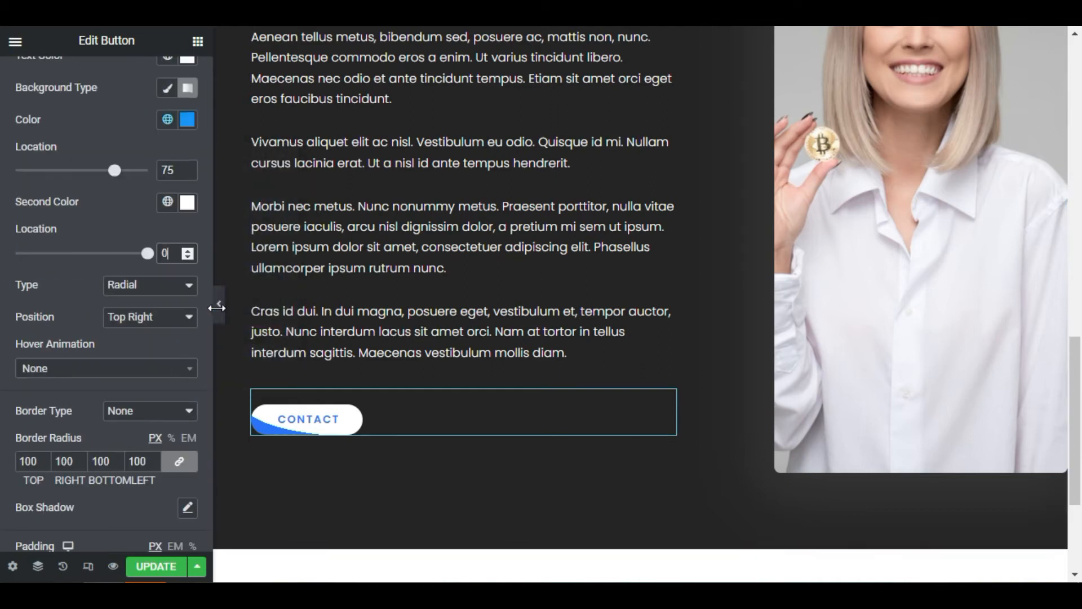
{"action": "left_click", "coordinate": [220, 307]}
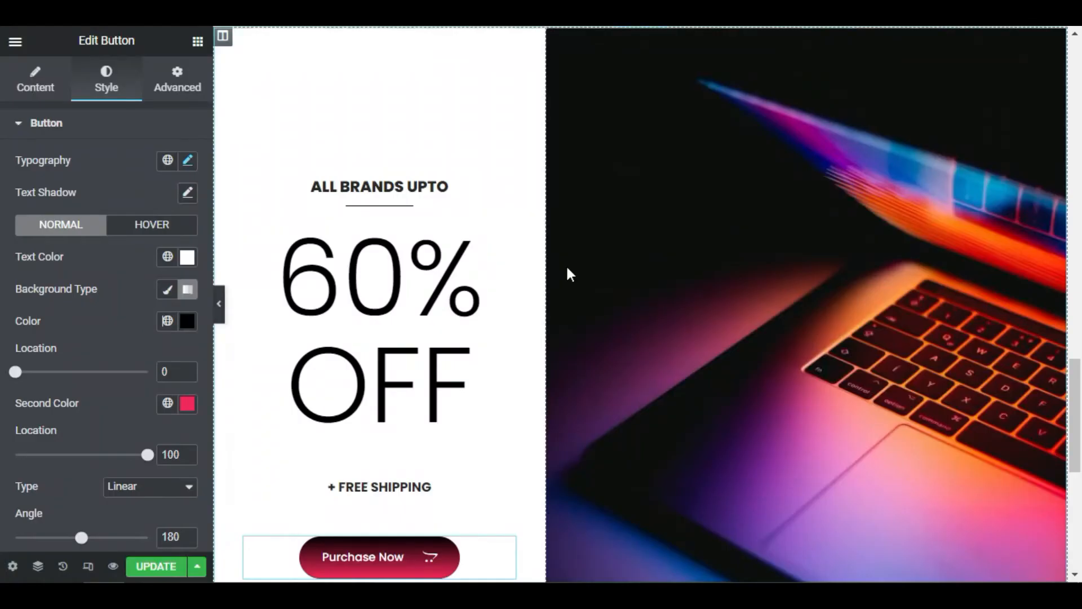
{"action": "scroll", "coordinate": [543, 216], "scroll_direction": "down", "scroll_amount": 2}
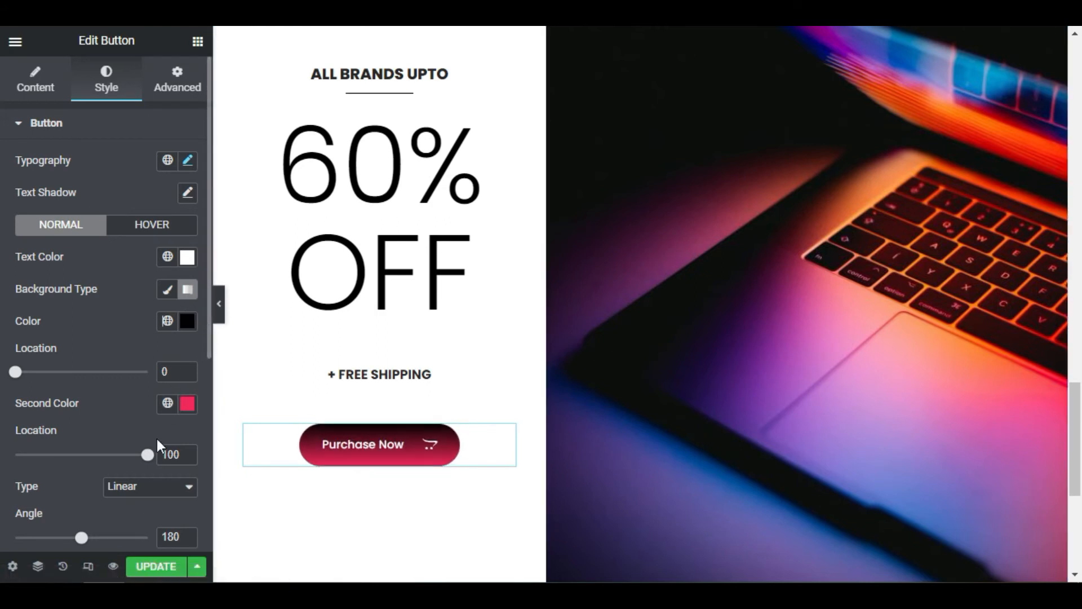
Set the Purchase Now button's normal gradient locations to 70 for the first colour and 0 for the second, with a 90 angle
{"action": "scroll", "coordinate": [161, 433], "scroll_direction": "down", "scroll_amount": 2}
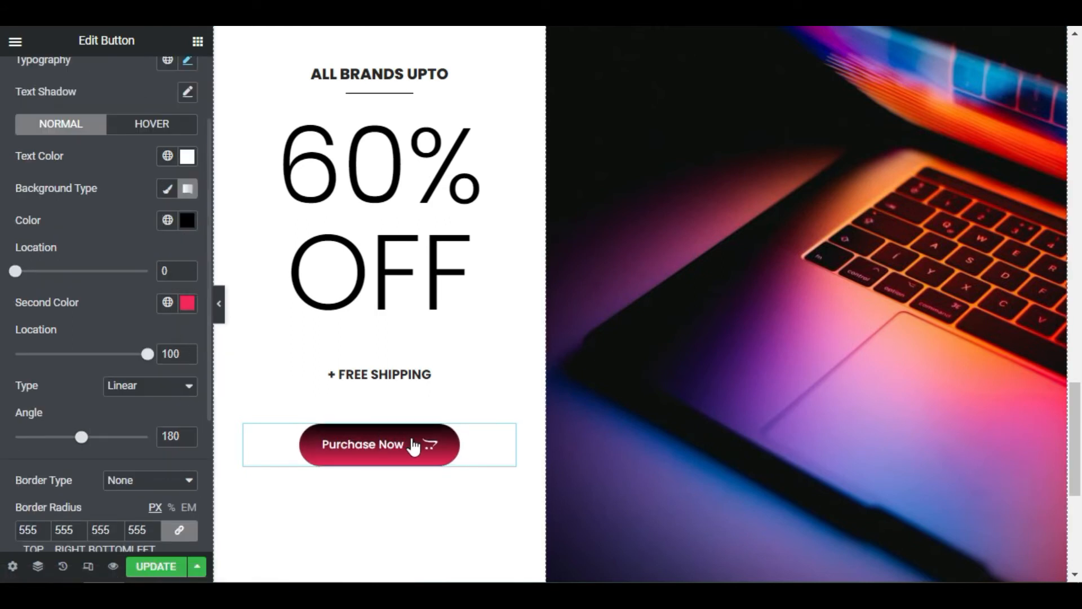
{"action": "left_click_drag", "start_coordinate": [171, 274], "coordinate": [162, 275]}
{"action": "type", "text": "70"}
{"action": "left_click_drag", "start_coordinate": [180, 355], "coordinate": [162, 355]}
{"action": "type", "text": "0"}
{"action": "left_click_drag", "start_coordinate": [176, 437], "coordinate": [159, 435]}
{"action": "type", "text": "90"}
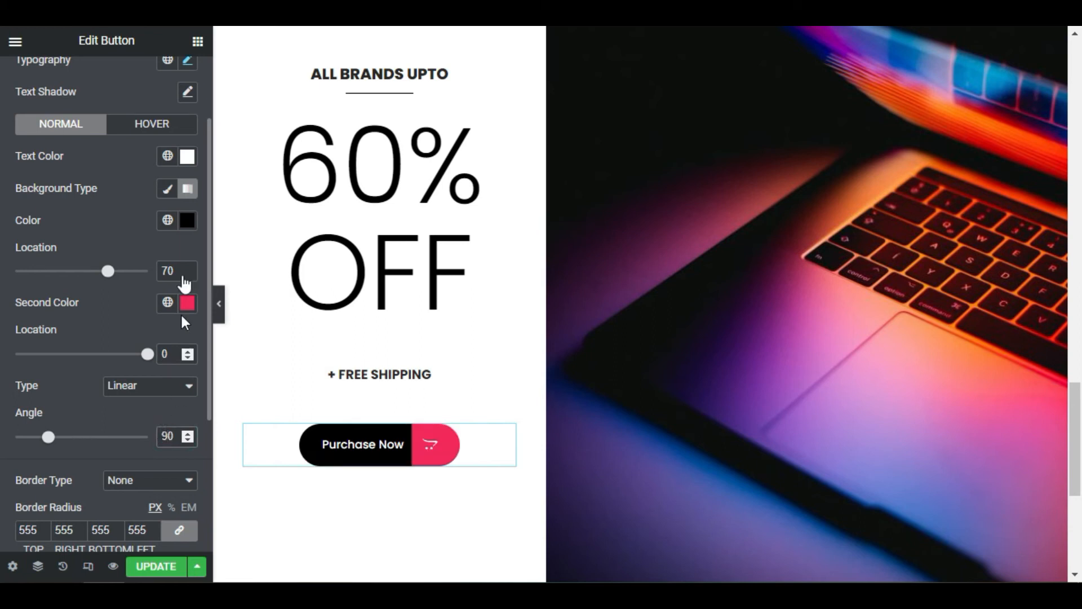
Give the Purchase Now button's hover state a gradient background with the global pinkish-red first and black as the second colour
{"action": "scroll", "coordinate": [151, 132], "scroll_direction": "down", "scroll_amount": 1}
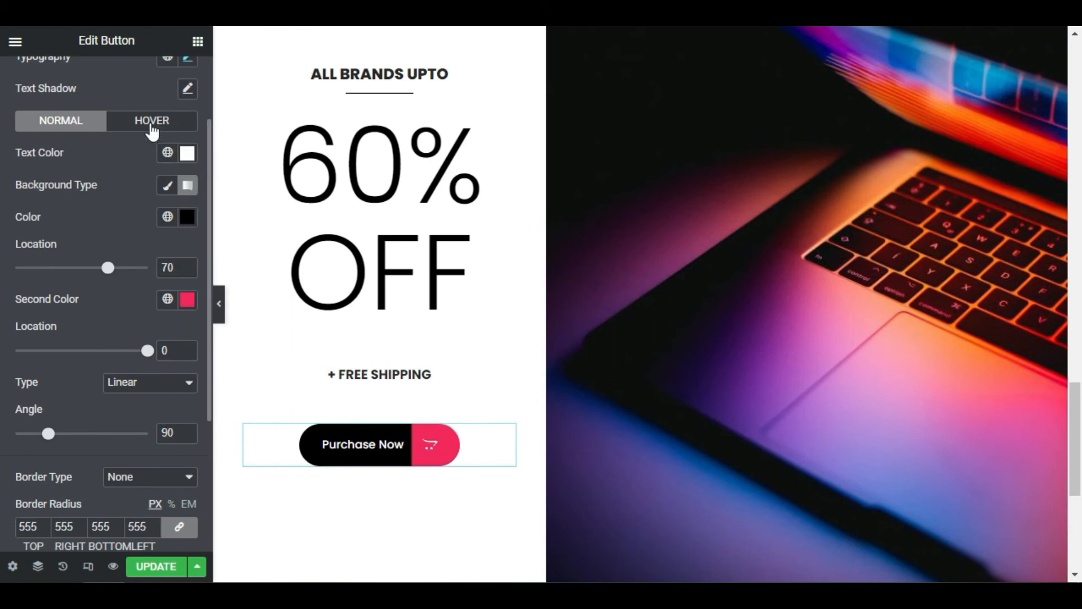
{"action": "left_click", "coordinate": [151, 122]}
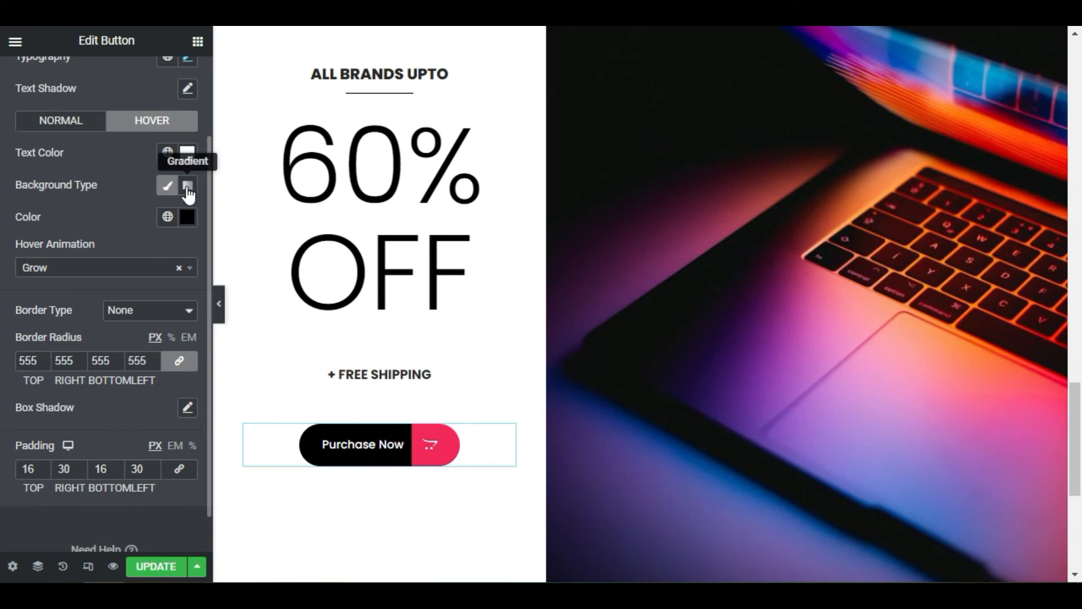
{"action": "left_click", "coordinate": [187, 187]}
{"action": "left_click", "coordinate": [167, 217]}
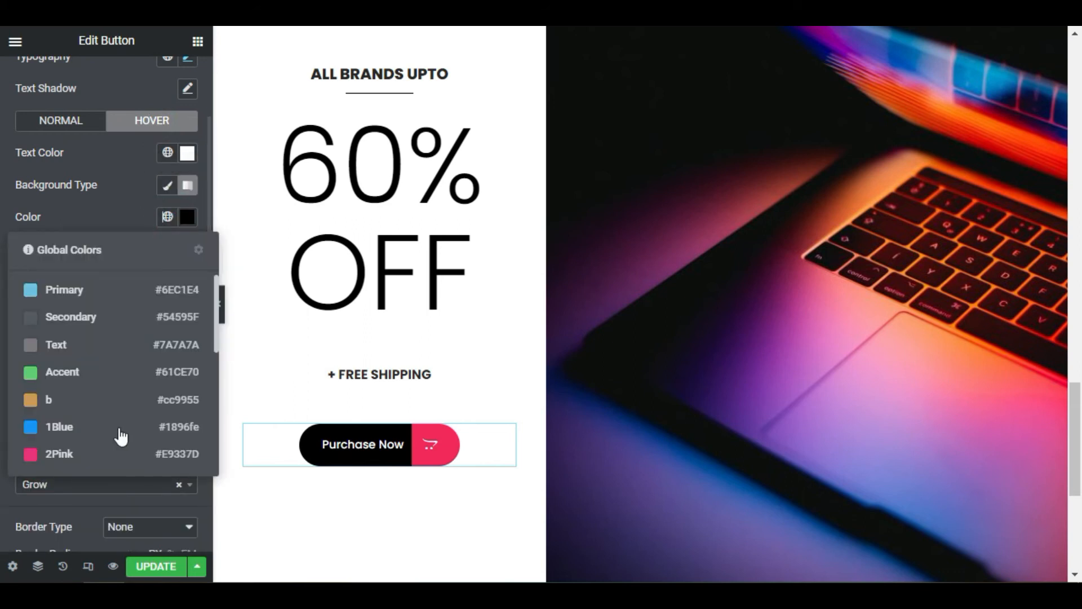
{"action": "scroll", "coordinate": [122, 456], "scroll_direction": "down", "scroll_amount": 3}
{"action": "left_click", "coordinate": [97, 294]}
{"action": "left_click", "coordinate": [187, 299]}
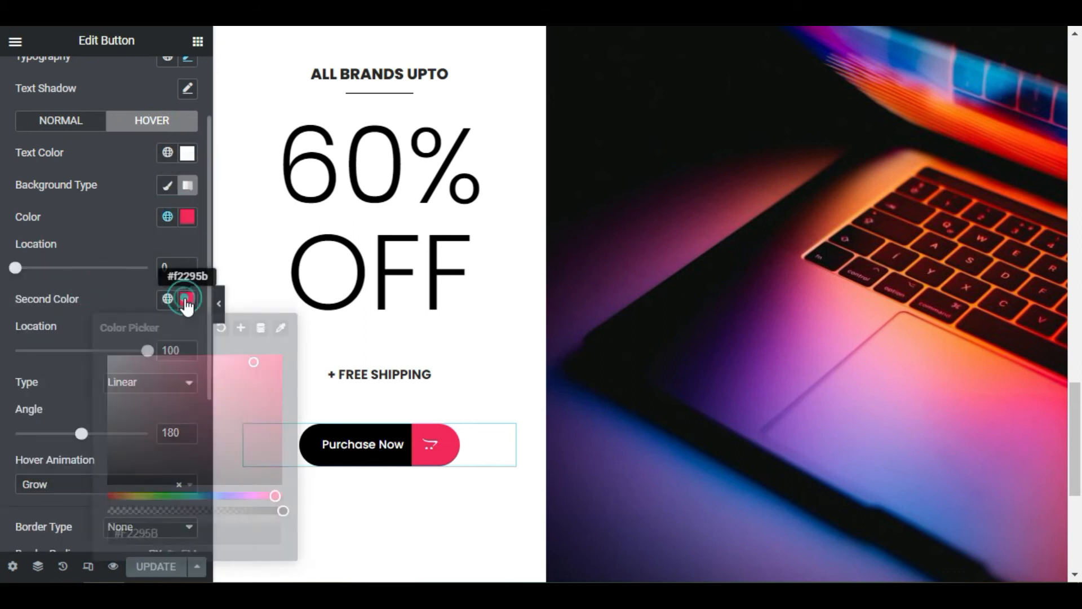
{"action": "left_click", "coordinate": [134, 445]}
{"action": "left_click", "coordinate": [104, 295]}
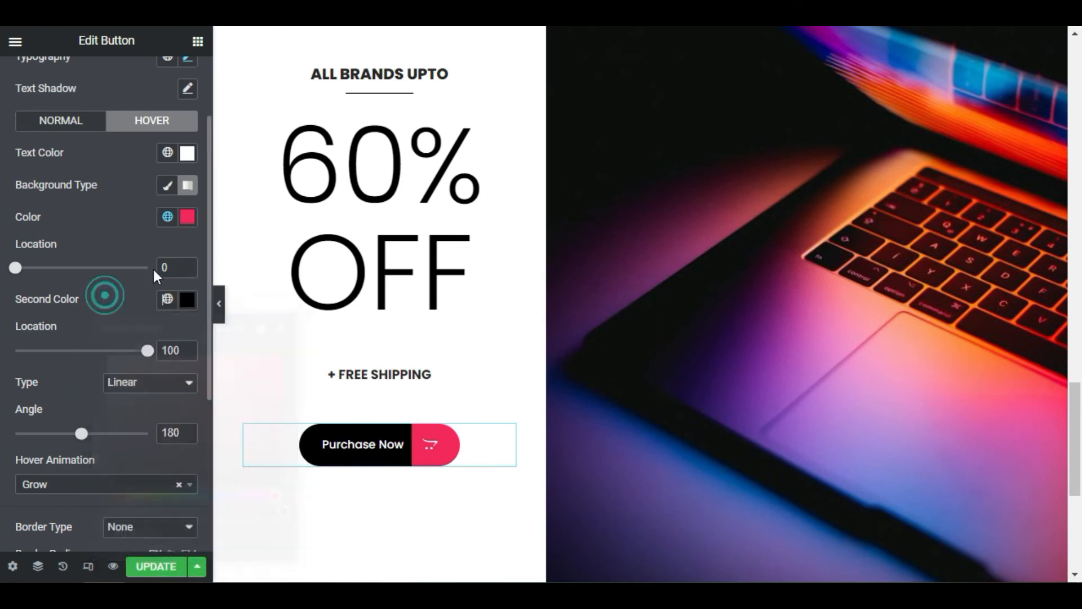
Set the hover gradient's locations to 70 and 0 and its angle to 90, and preview the Purchase Now button at full width
{"action": "left_click", "coordinate": [162, 267]}
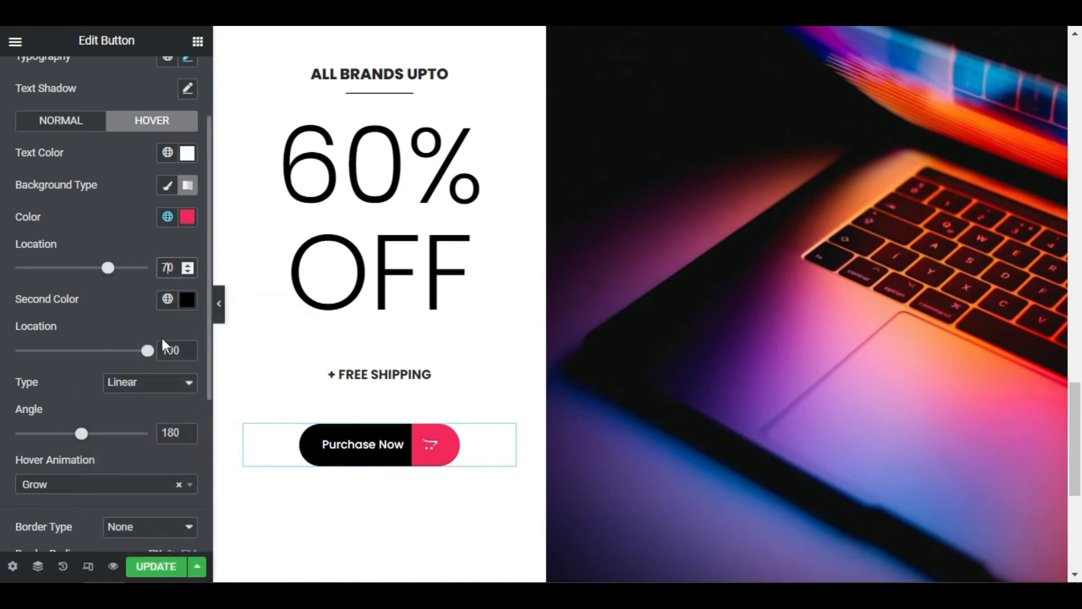
{"action": "left_click_drag", "start_coordinate": [148, 350], "coordinate": [11, 377]}
{"action": "double_click", "coordinate": [175, 433]}
{"action": "type", "text": "90"}
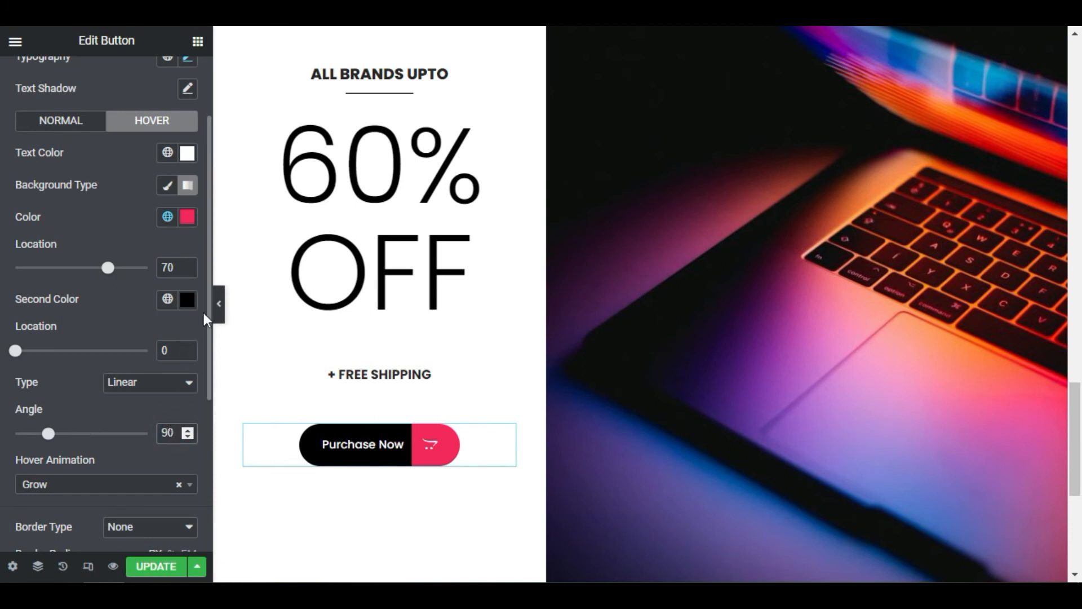
{"action": "left_click", "coordinate": [219, 304]}
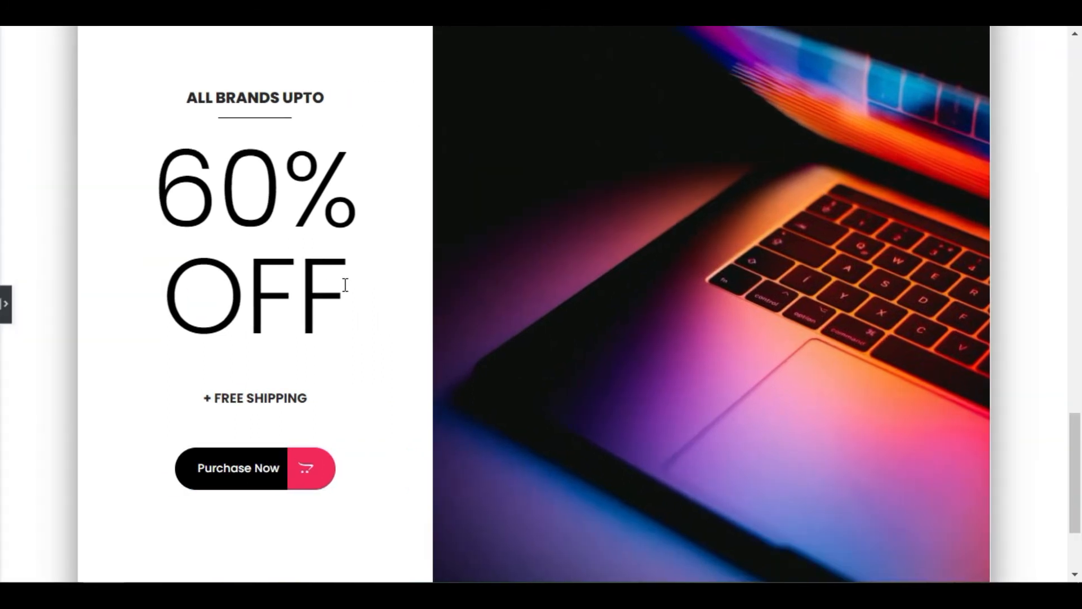
{"action": "scroll", "coordinate": [345, 285], "scroll_direction": "down", "scroll_amount": 2}
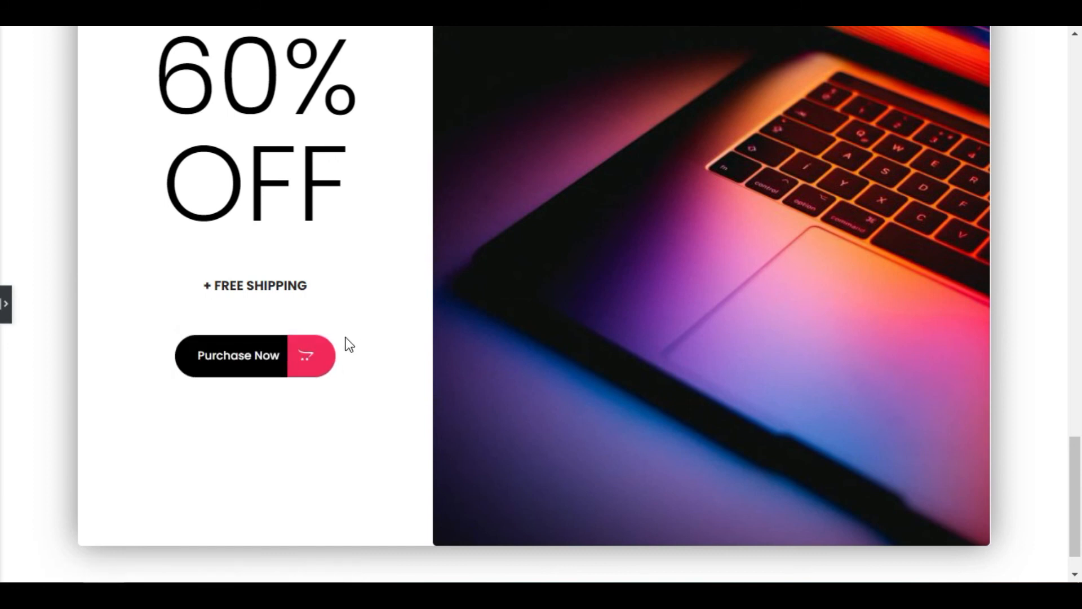